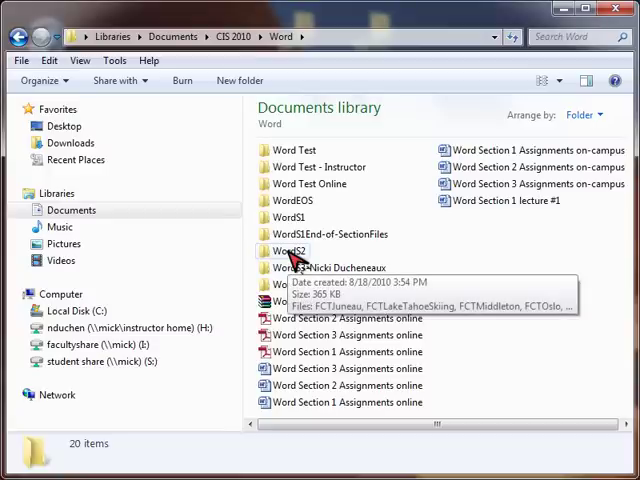
Append a hyphen and the student's name to the WordS2 folder name.
right_click(290, 251)
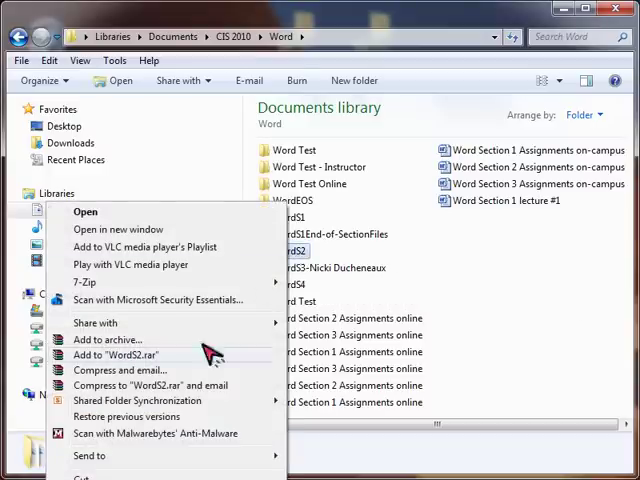
key(F2)
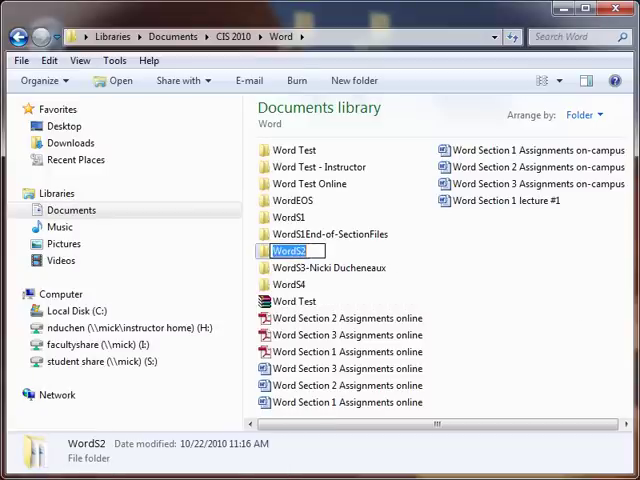
click(318, 251)
text(-)
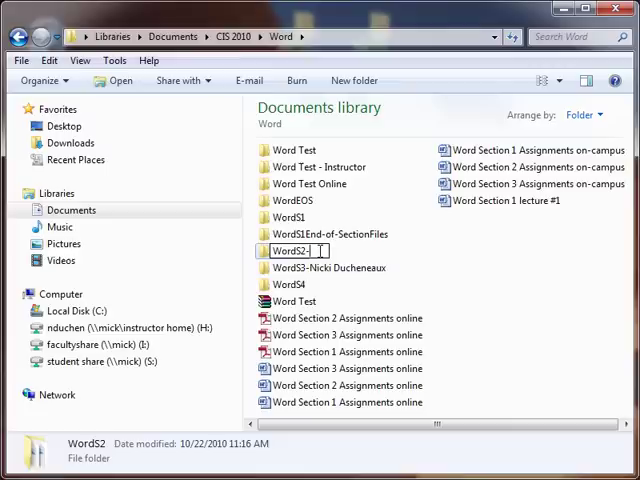
text(Nicki D)
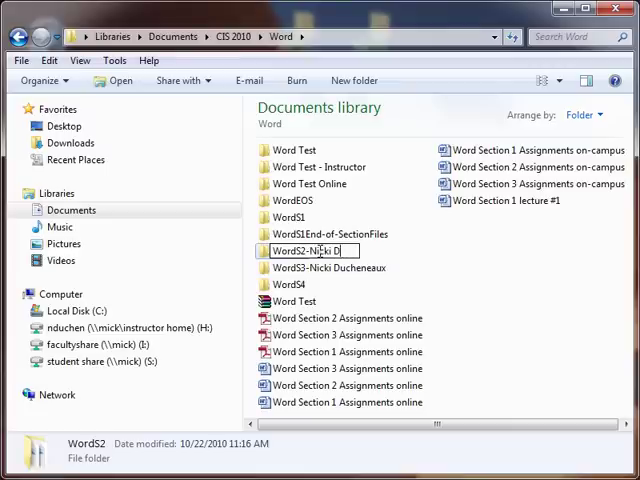
text(ucheneaux)
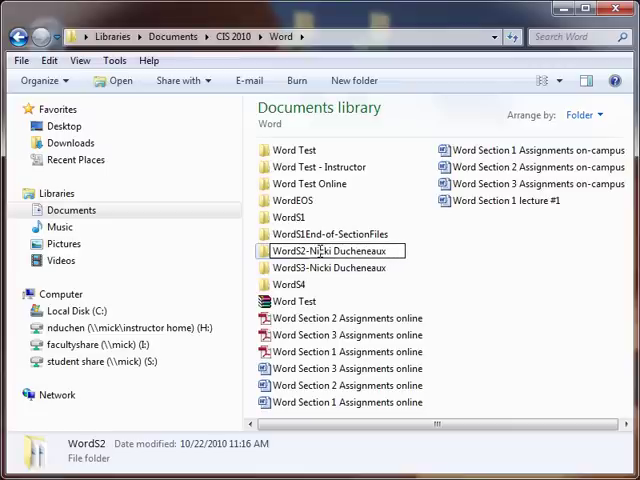
key(Return)
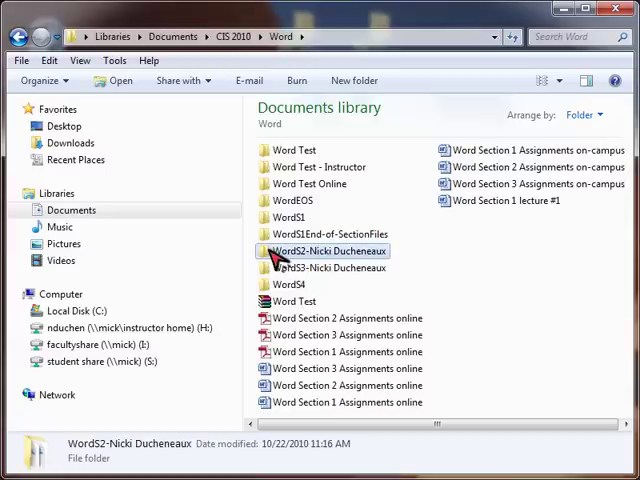
Send the renamed WordS2 folder to a compressed zip folder, keeping the default name.
right_click(276, 257)
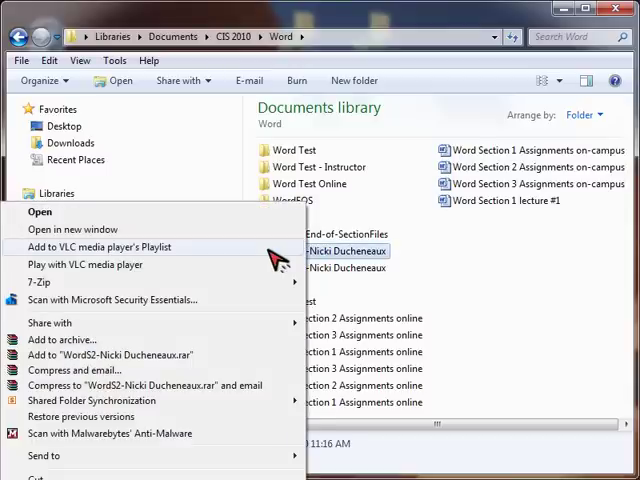
mouse_move(44, 455)
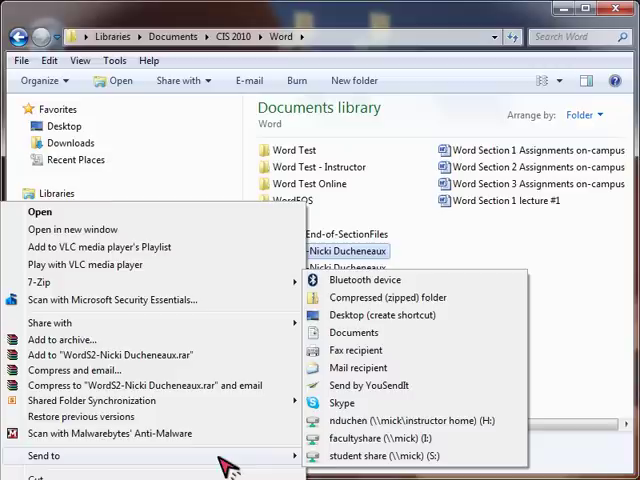
click(375, 298)
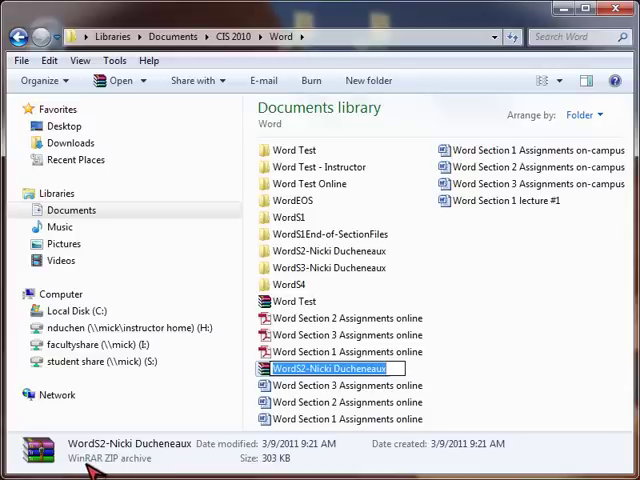
click(471, 361)
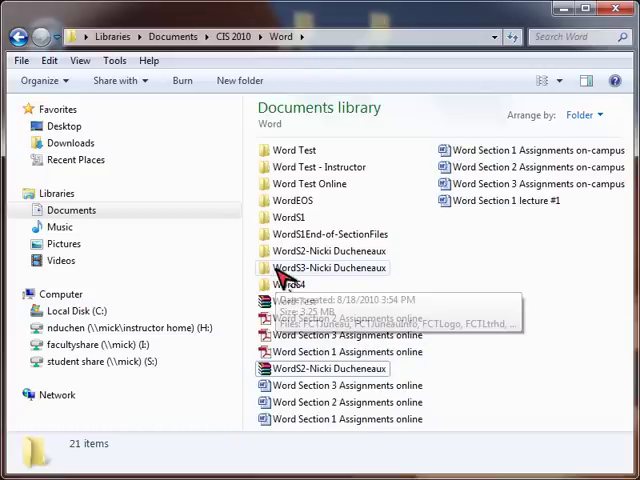
Add the WordS3 folder to a .7z archive with 7-Zip.
right_click(287, 272)
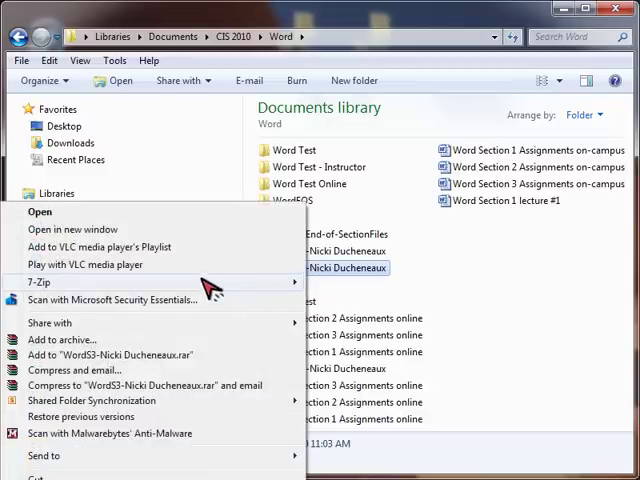
mouse_move(60, 282)
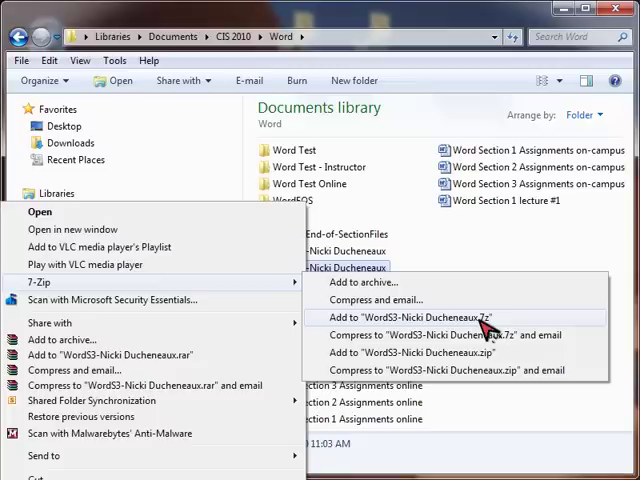
click(462, 322)
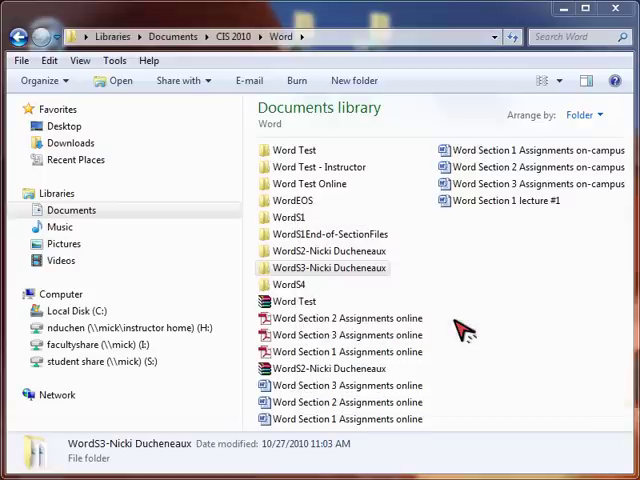